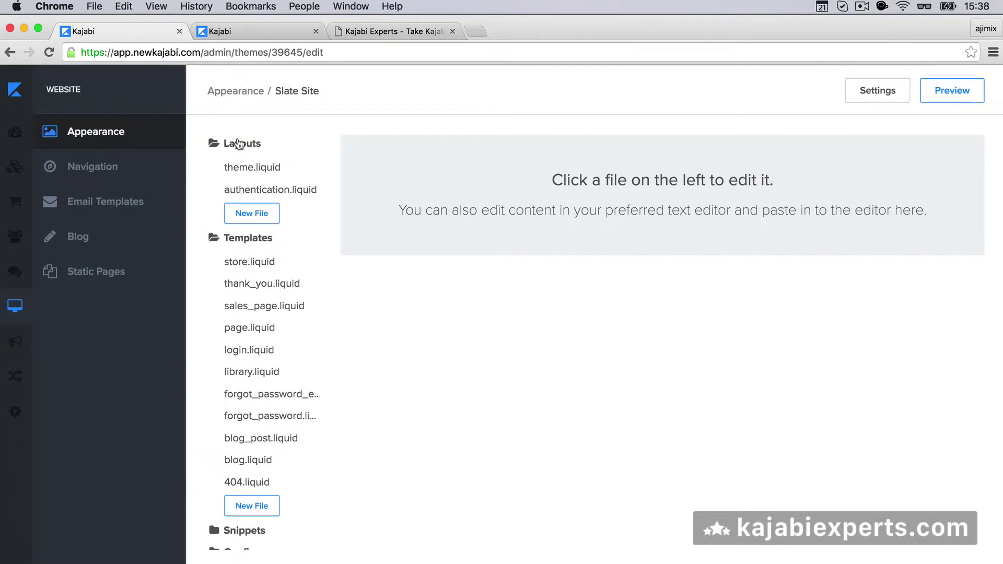
{"action": "left_click", "coordinate": [264, 172]}
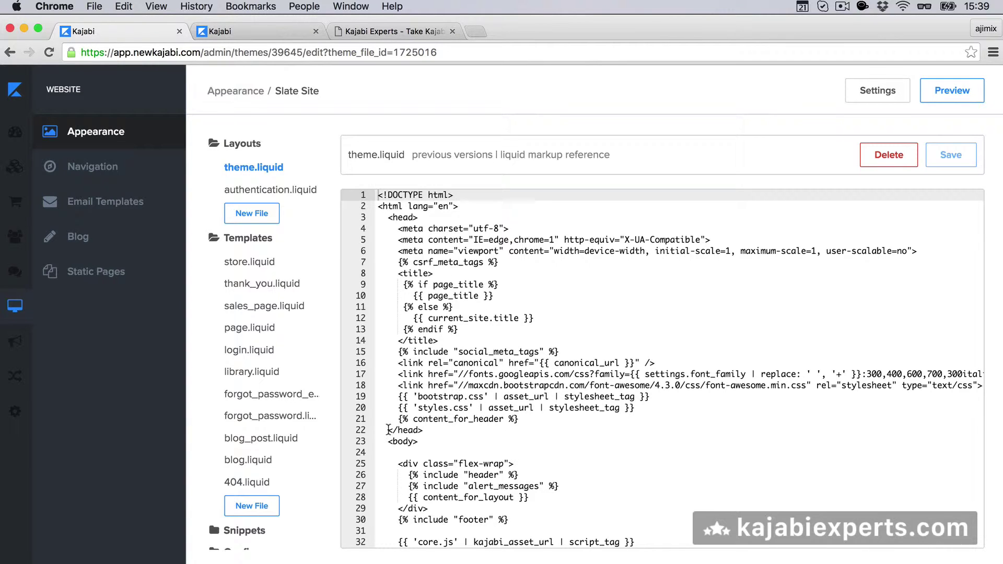
{"action": "scroll", "coordinate": [388, 430], "scroll_direction": "down", "scroll_amount": 2}
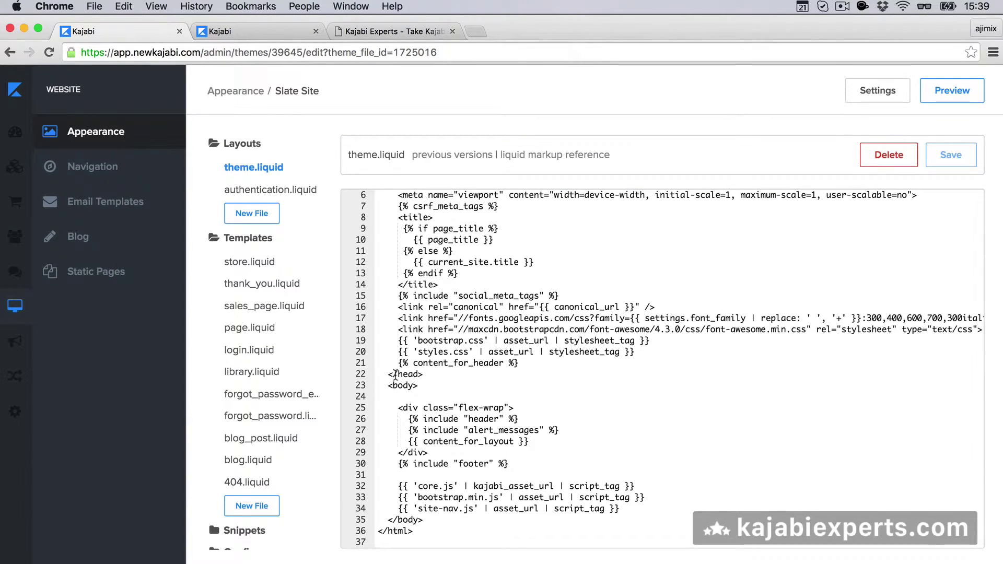
{"action": "left_click_drag", "start_coordinate": [388, 374], "coordinate": [424, 374]}
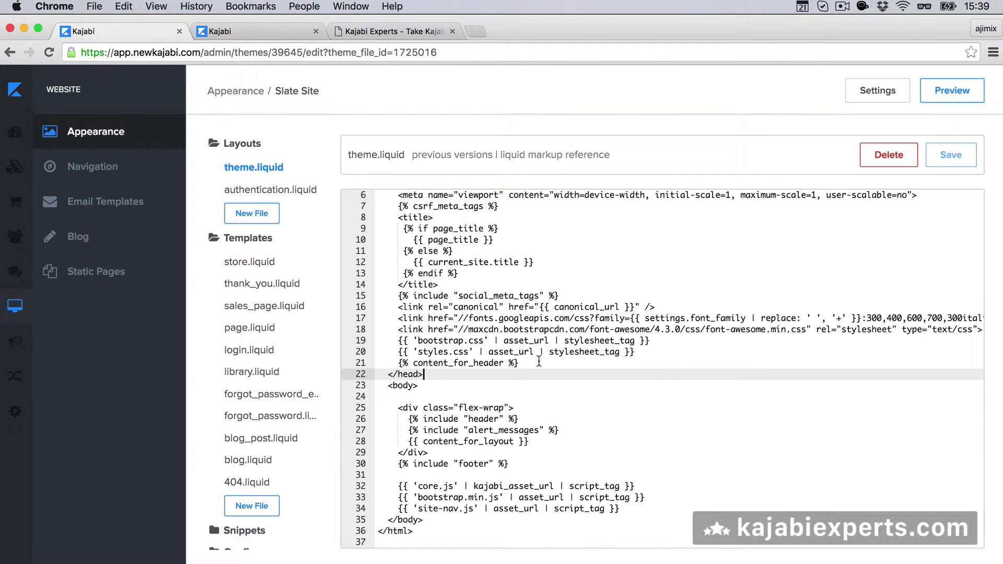
- Add <meta name="robots" content="noindex, nofollow, noarchive"> on a new line 22 above the closing head tag
{"action": "left_click", "coordinate": [539, 362]}
{"action": "key", "text": "Return"}
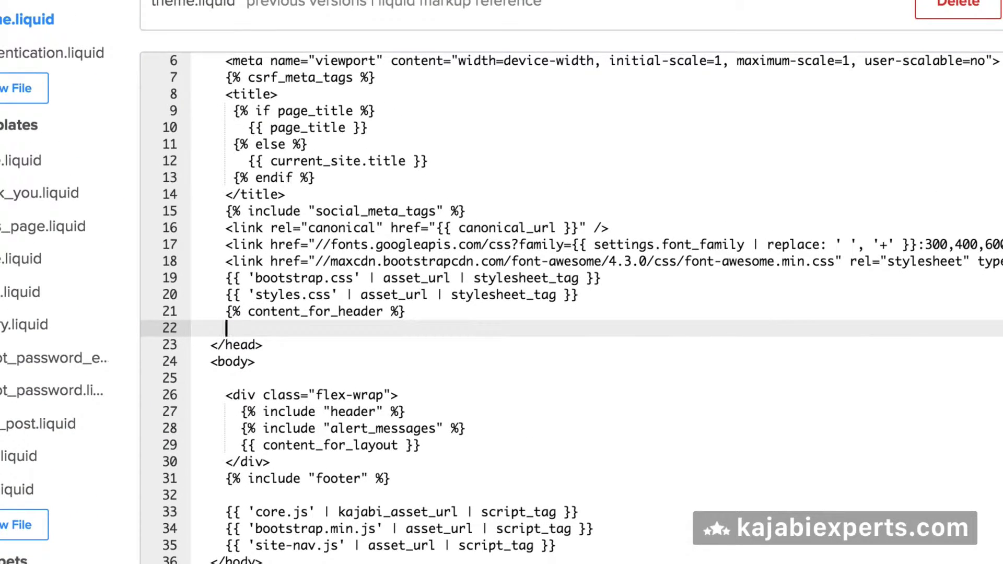
{"action": "type", "text": "<"}
{"action": "type", "text": "meta name=\""}
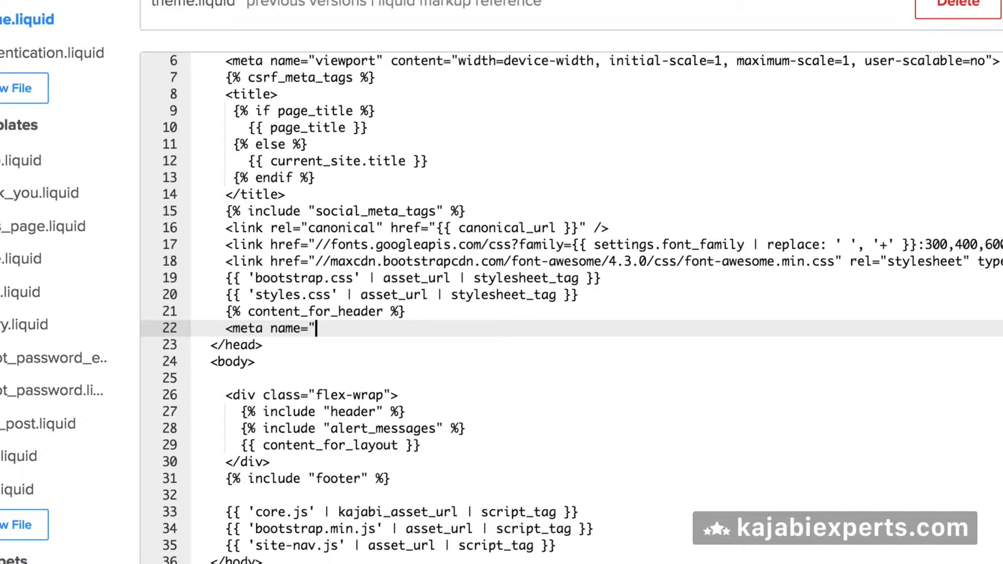
{"action": "type", "text": "robots\""}
{"action": "type", "text": "content=\""}
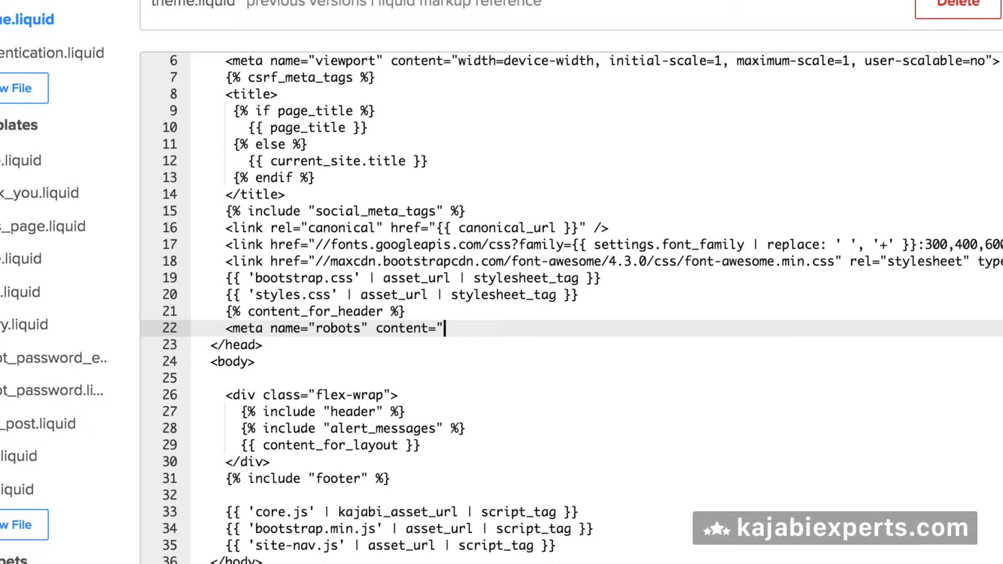
{"action": "type", "text": "noindex, nofollow, no"}
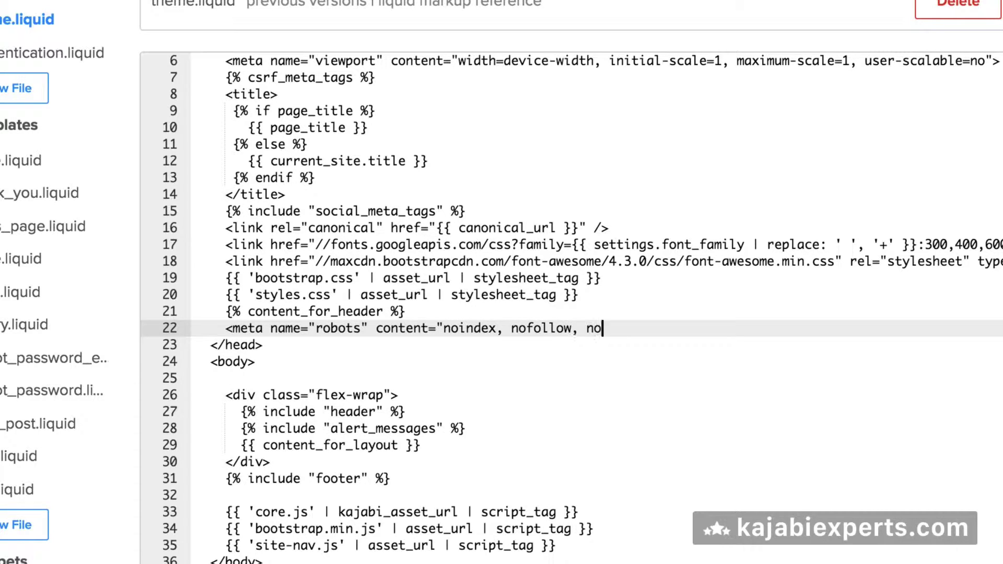
{"action": "type", "text": "archive\">"}
{"action": "double_click", "coordinate": [473, 329]}
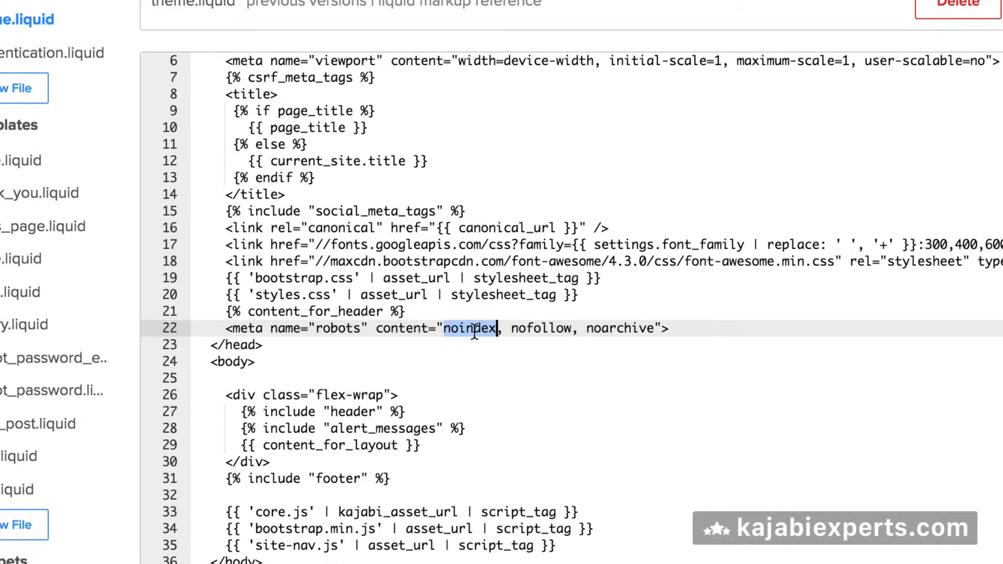
{"action": "double_click", "coordinate": [536, 328]}
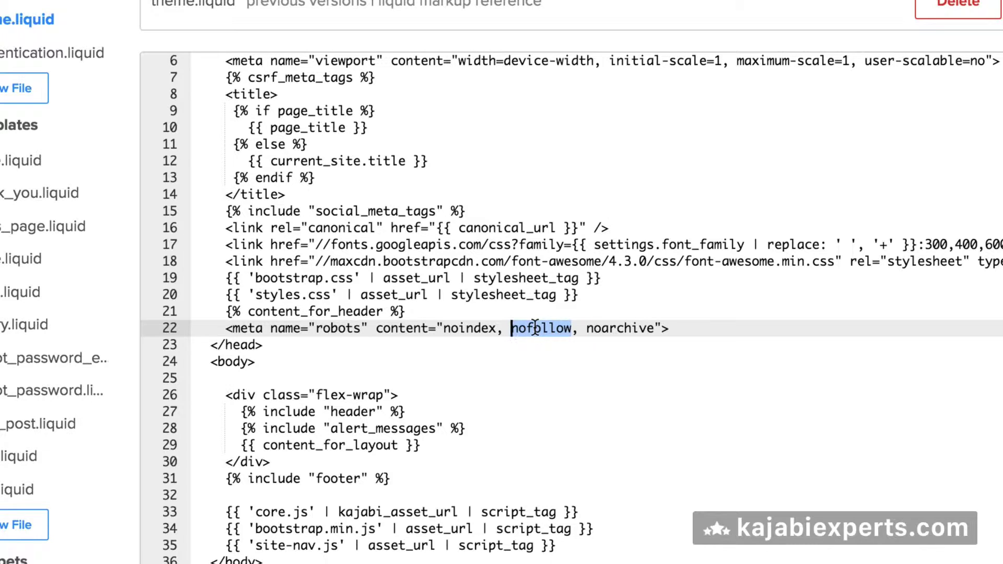
{"action": "left_click", "coordinate": [614, 328]}
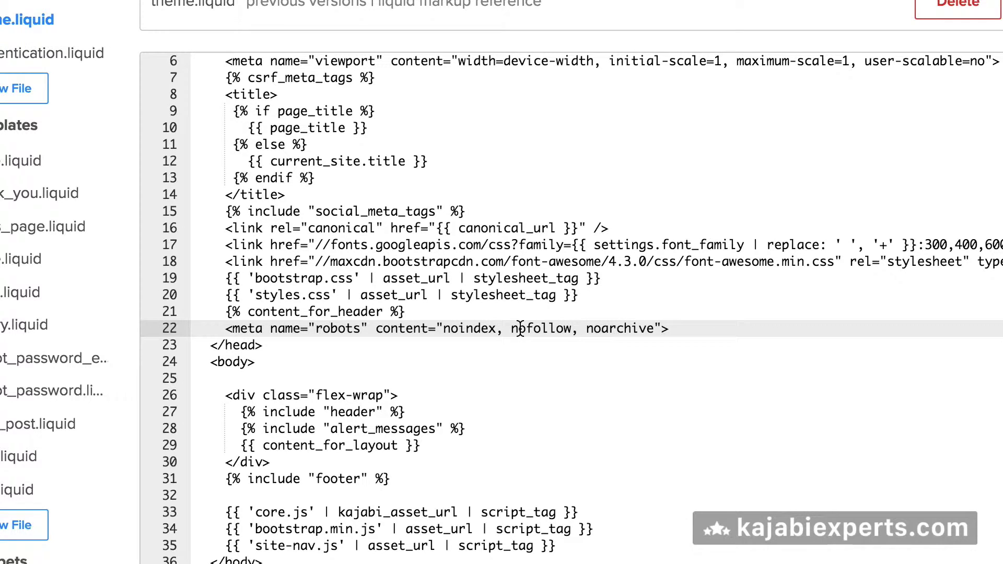
- Copy the robots meta tag line from theme.liquid
{"action": "key", "text": "Right"}
{"action": "key", "text": "Right"}
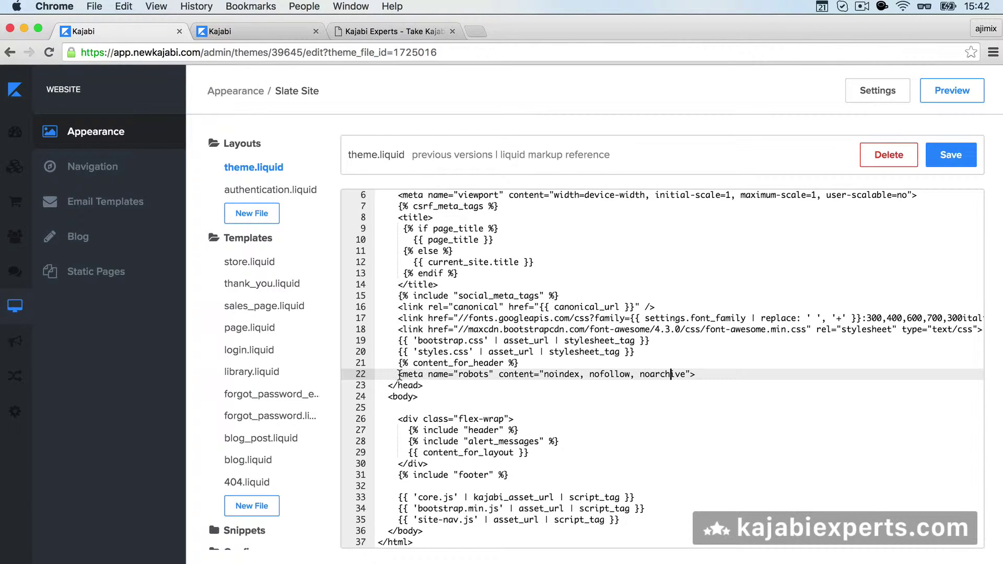
{"action": "left_click_drag", "start_coordinate": [399, 374], "coordinate": [700, 374]}
{"action": "key", "text": "super+c"}
{"action": "left_click", "coordinate": [586, 365]}
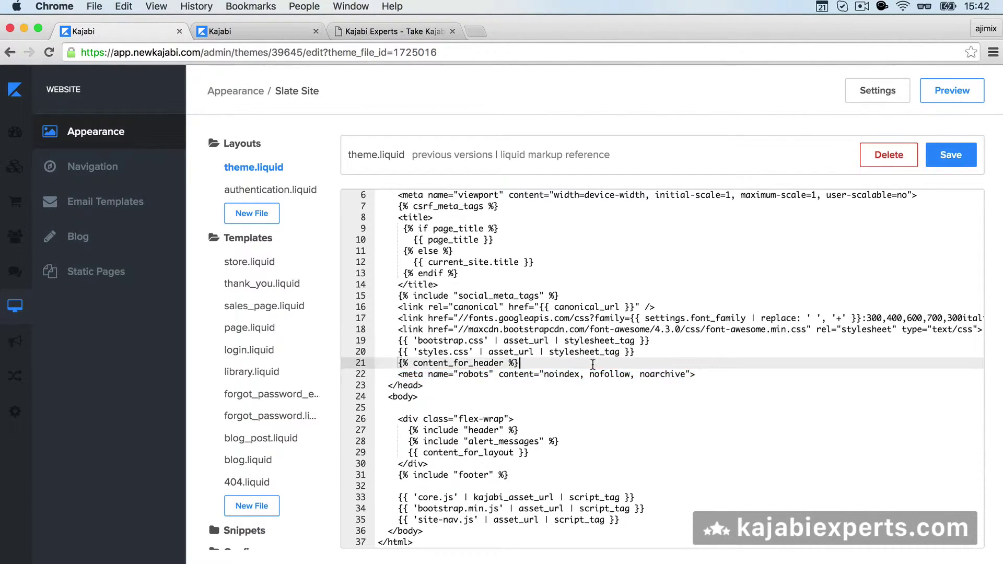
- Open Edit HTML/CSS for the Test landing page's theme from Landing Pages
{"action": "left_click", "coordinate": [277, 32]}
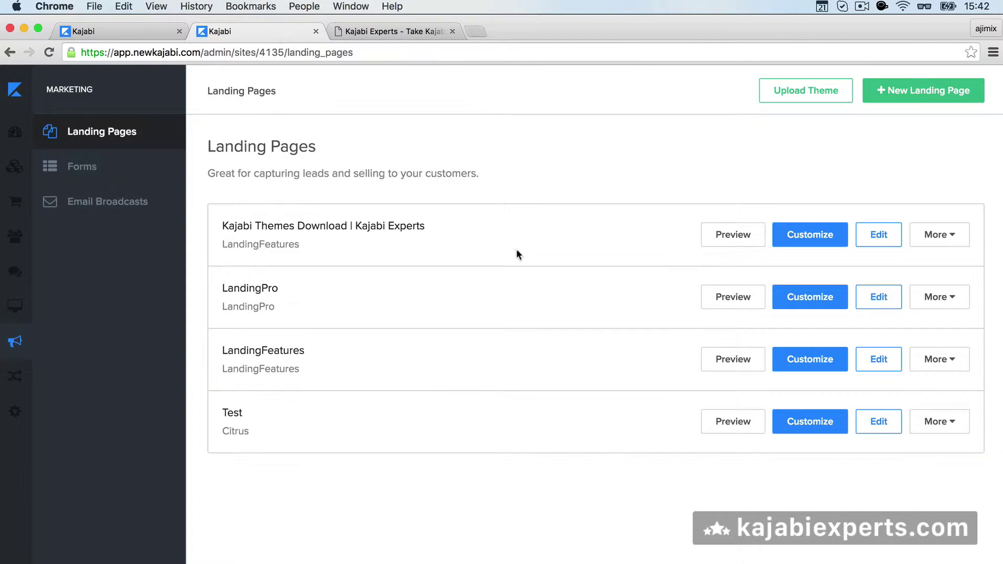
{"action": "left_click", "coordinate": [939, 423]}
{"action": "left_click", "coordinate": [932, 442]}
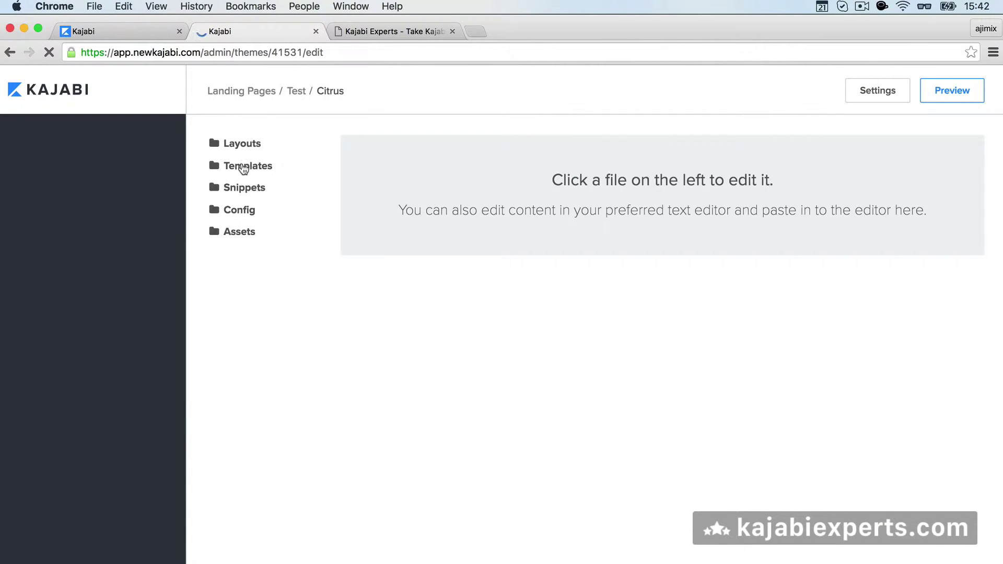
- Open index.liquid from the Citrus theme's Templates folder
{"action": "left_click", "coordinate": [249, 150]}
{"action": "left_click", "coordinate": [246, 148]}
{"action": "left_click", "coordinate": [240, 168]}
{"action": "left_click", "coordinate": [241, 191]}
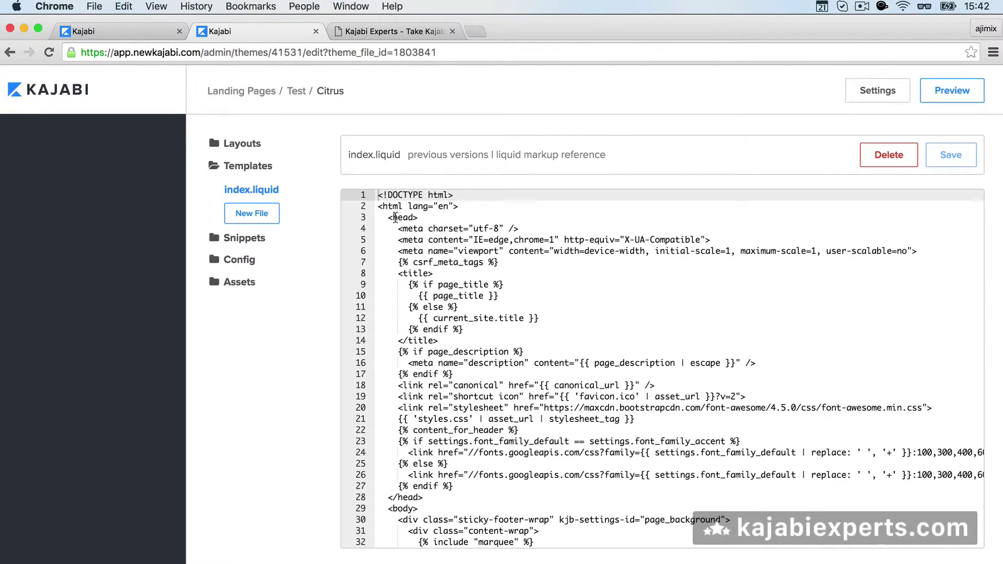
{"action": "scroll", "coordinate": [390, 258], "scroll_direction": "down", "scroll_amount": 5}
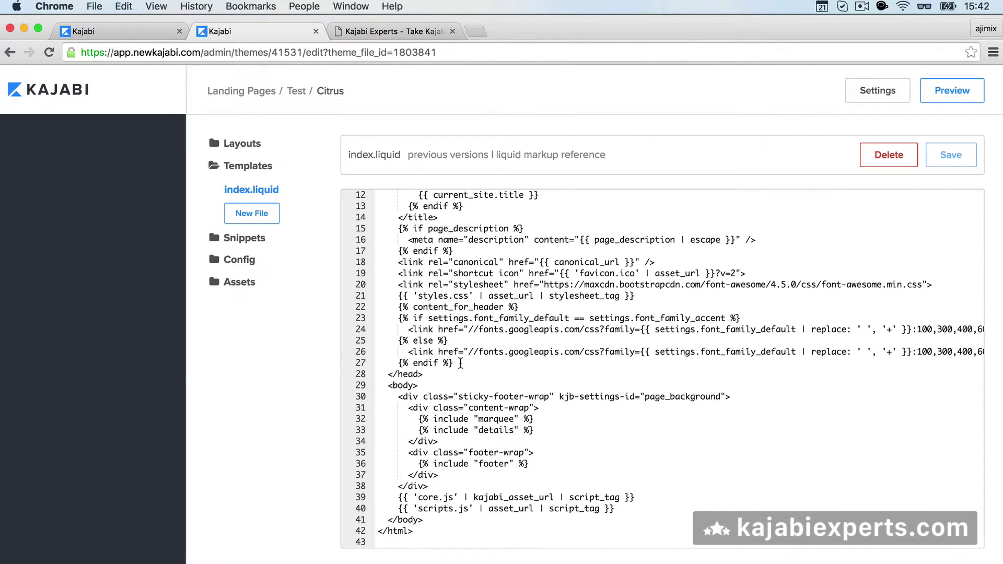
- Paste the robots meta tag on line 28 of index.liquid, save, and return to Slate Site's theme.liquid
{"action": "left_click", "coordinate": [461, 363]}
{"action": "key", "text": "Return"}
{"action": "key", "text": "super+v"}
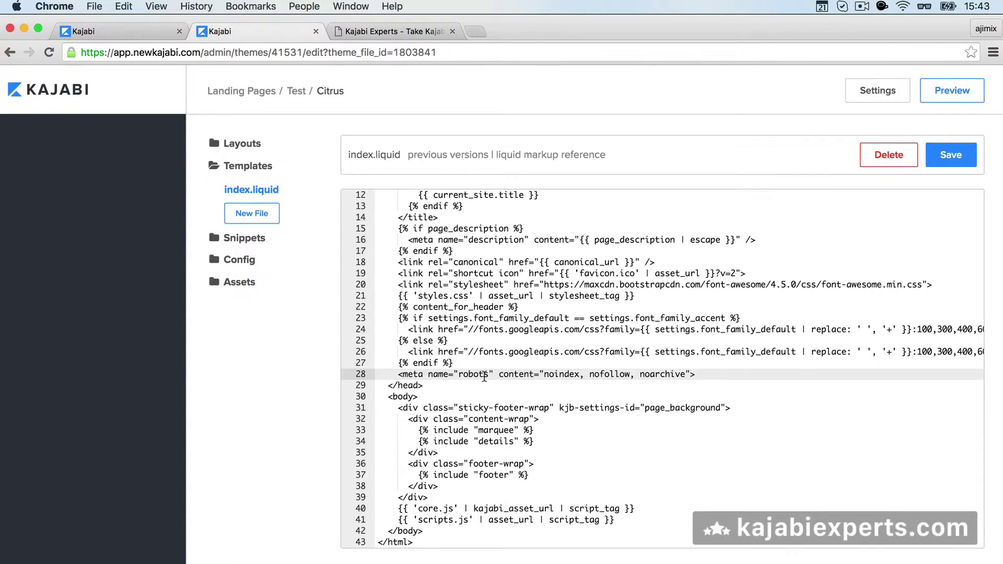
{"action": "left_click", "coordinate": [968, 163]}
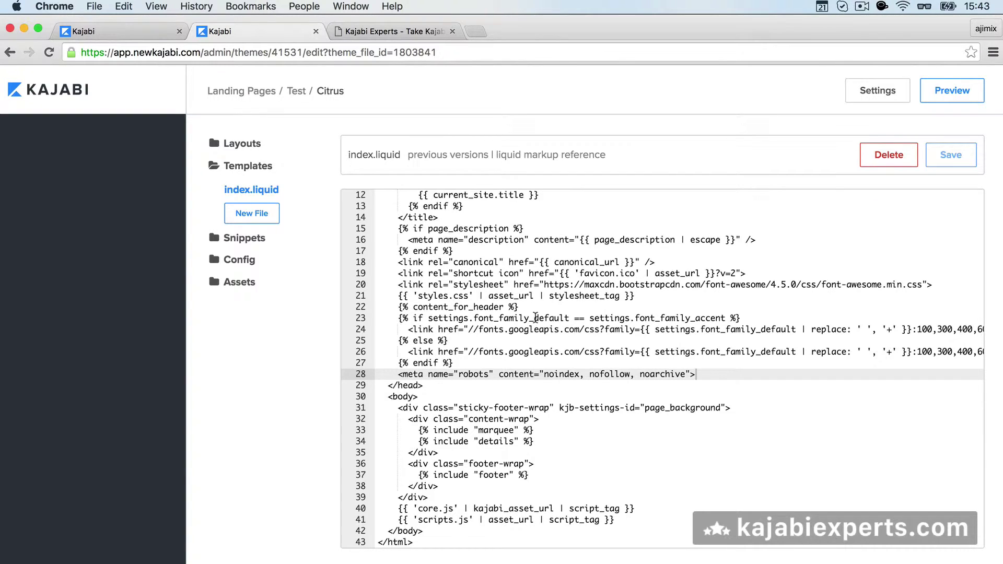
{"action": "left_click", "coordinate": [132, 27]}
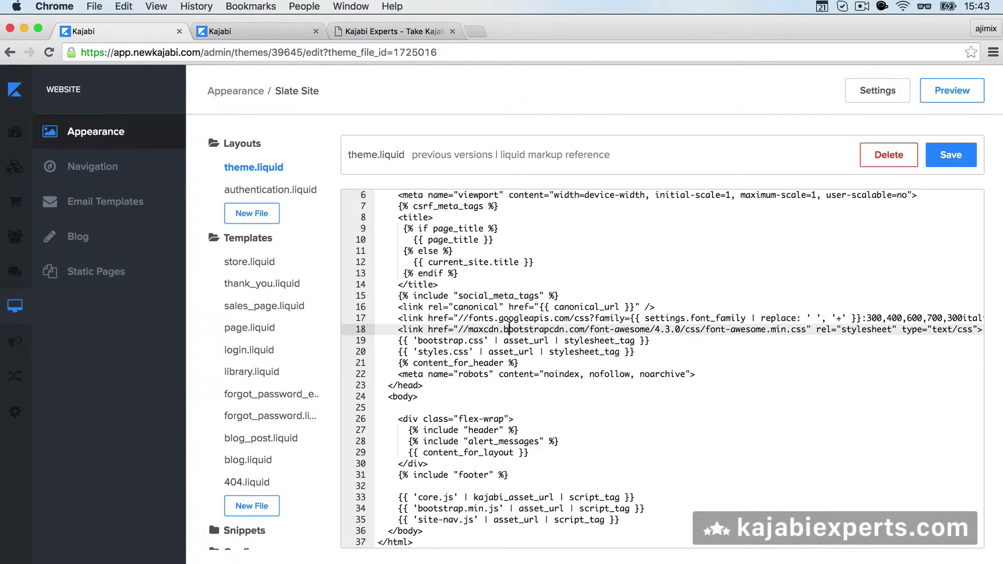
{"action": "left_click", "coordinate": [537, 361]}
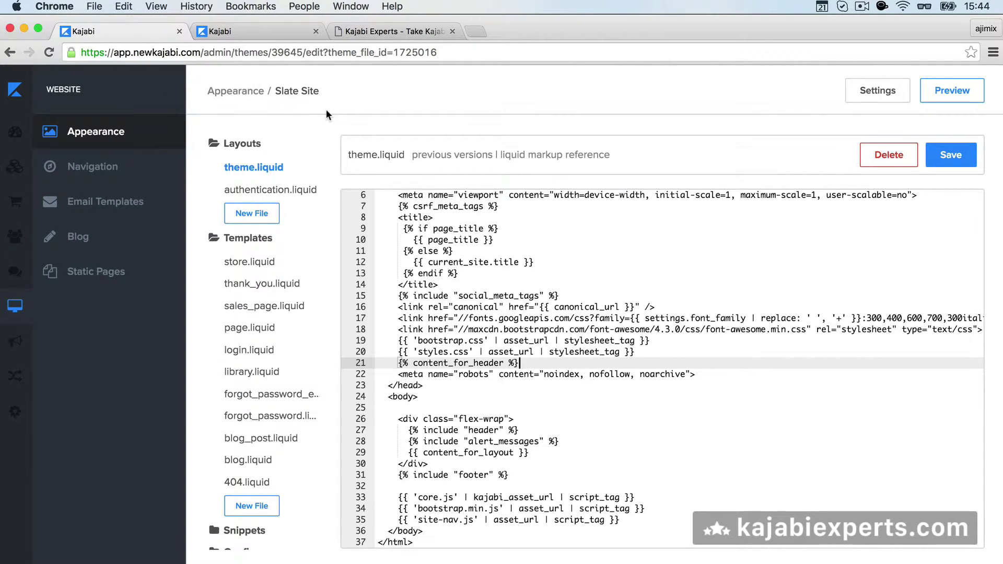
{"action": "left_click", "coordinate": [398, 374]}
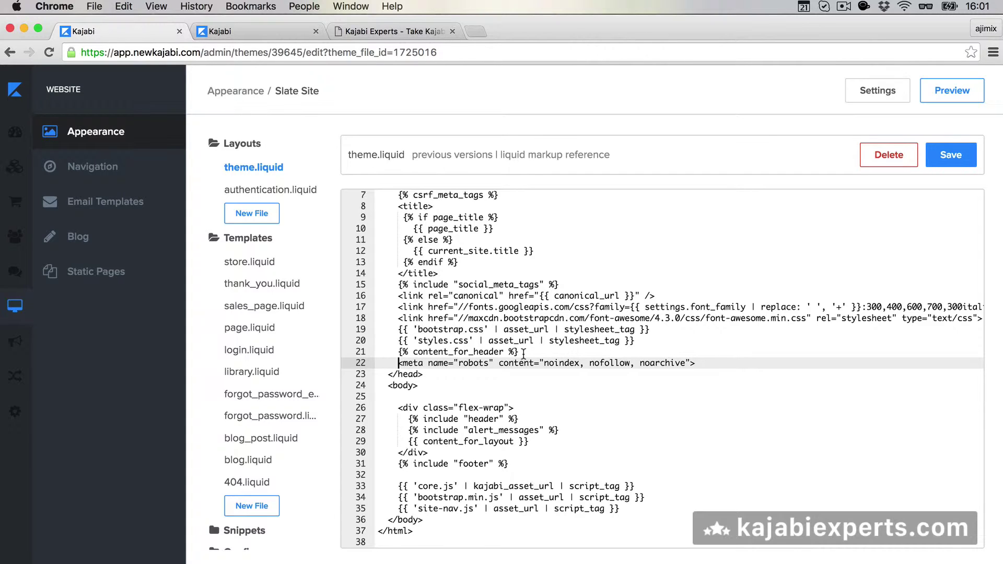
{"action": "left_click", "coordinate": [255, 30]}
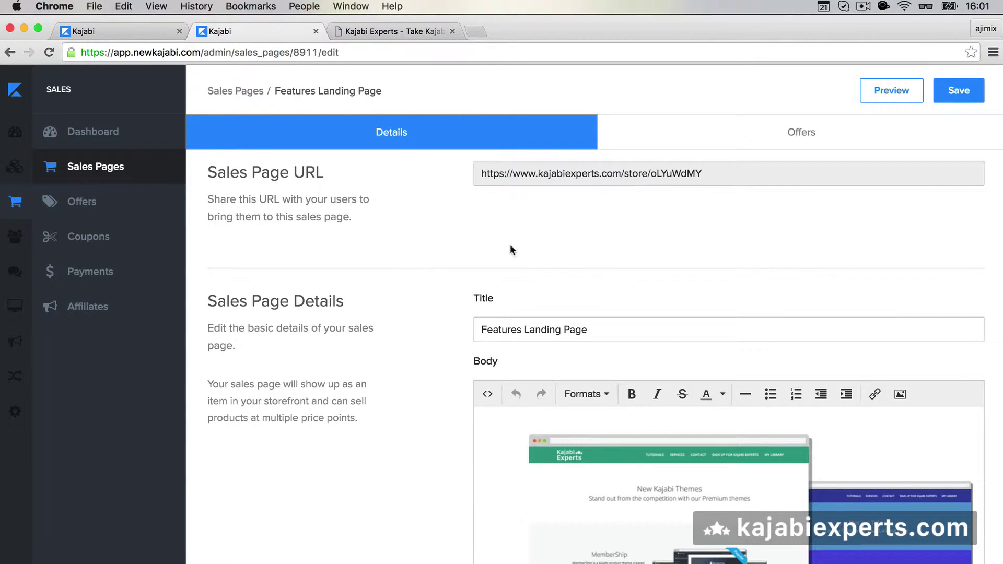
{"action": "scroll", "coordinate": [418, 312], "scroll_direction": "down", "scroll_amount": 1}
{"action": "scroll", "coordinate": [418, 314], "scroll_direction": "up", "scroll_amount": 1}
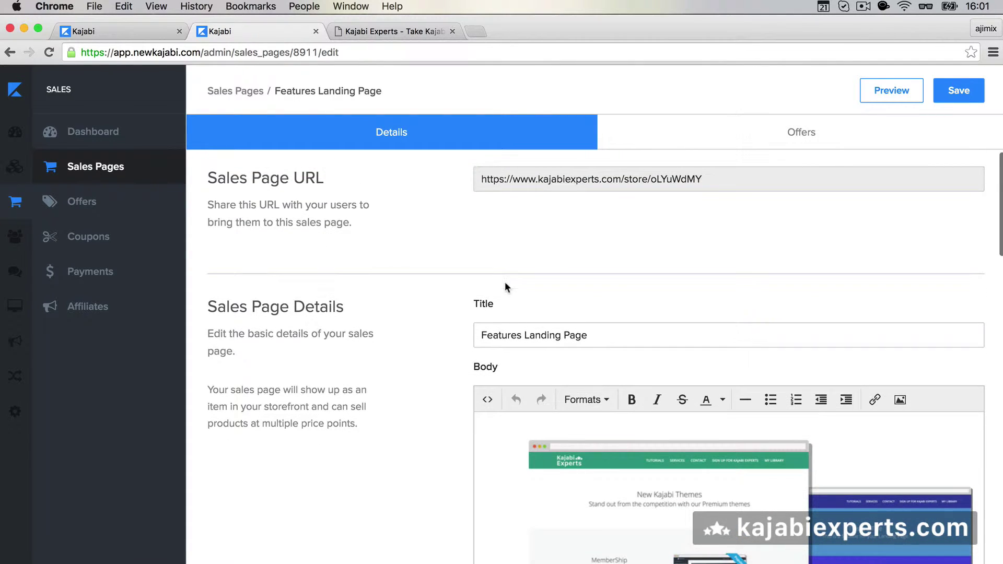
{"action": "scroll", "coordinate": [420, 376], "scroll_direction": "down", "scroll_amount": 7}
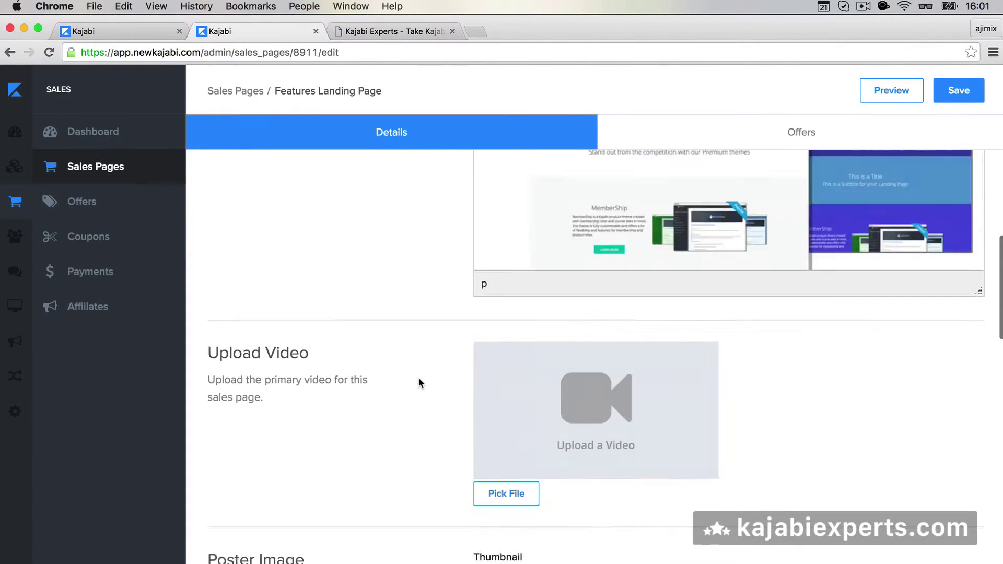
{"action": "scroll", "coordinate": [419, 377], "scroll_direction": "down", "scroll_amount": 7}
{"action": "scroll", "coordinate": [418, 377], "scroll_direction": "up", "scroll_amount": 14}
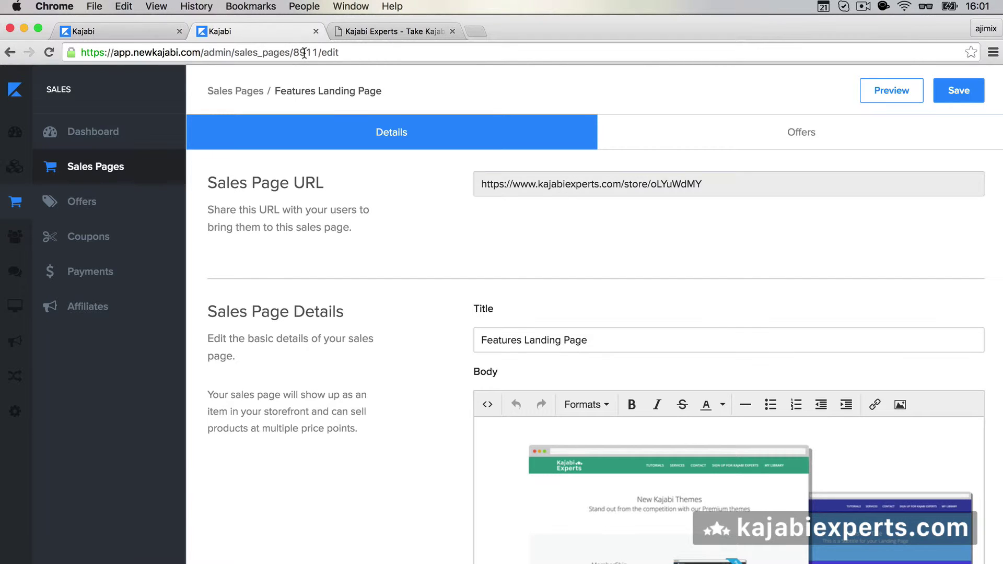
{"action": "double_click", "coordinate": [302, 52]}
- Insert {% if sales_page and sales_page.id == 8911 %} on a new line 22 above the meta tag
{"action": "left_click", "coordinate": [123, 29]}
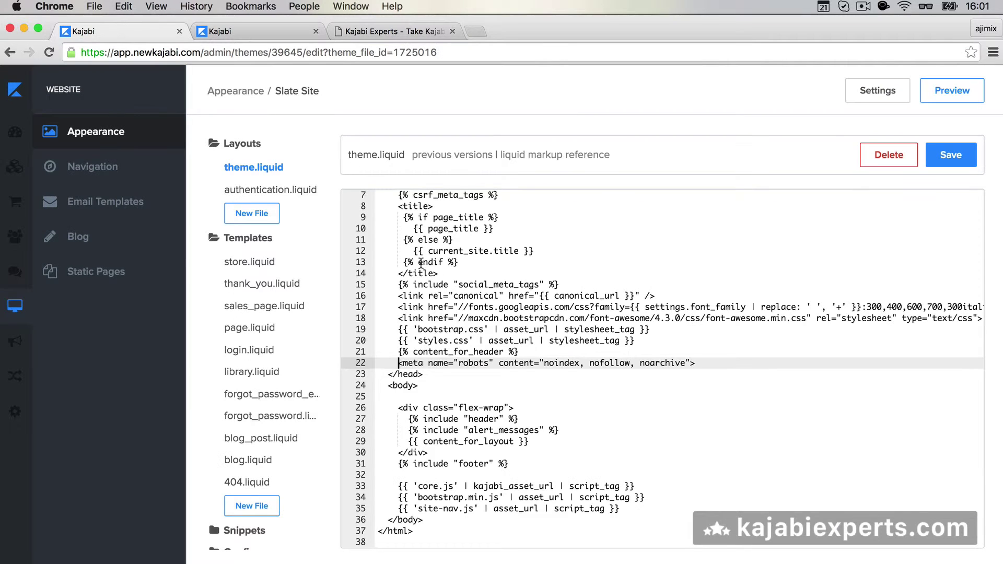
{"action": "left_click", "coordinate": [525, 351]}
{"action": "key", "text": "Return"}
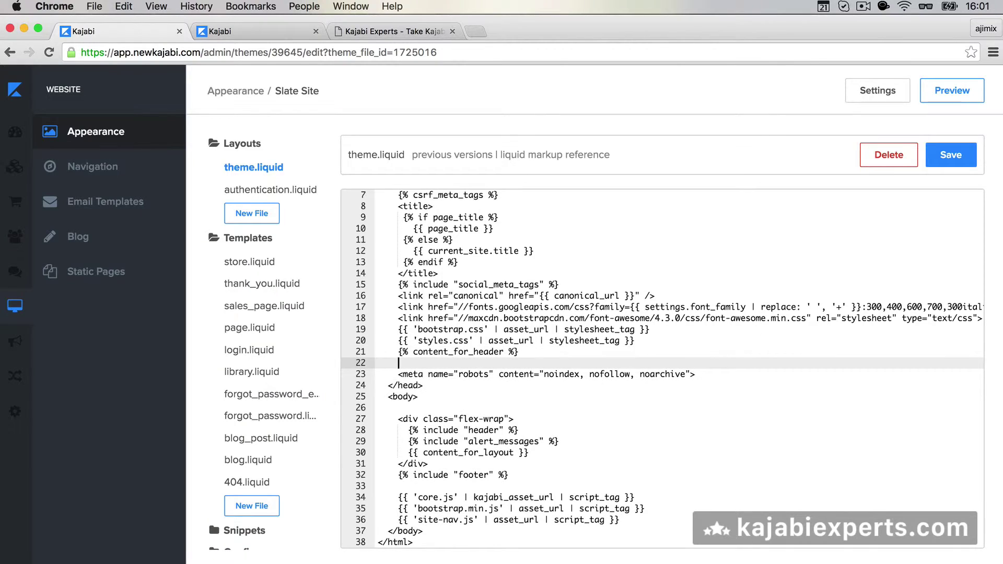
{"action": "type", "text": "{%"}
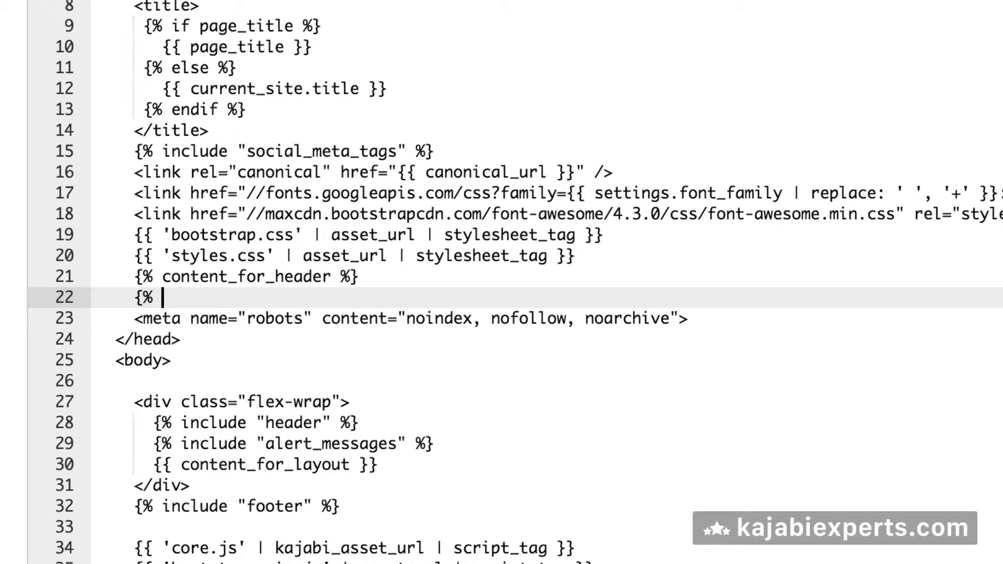
{"action": "type", "text": "if sales"}
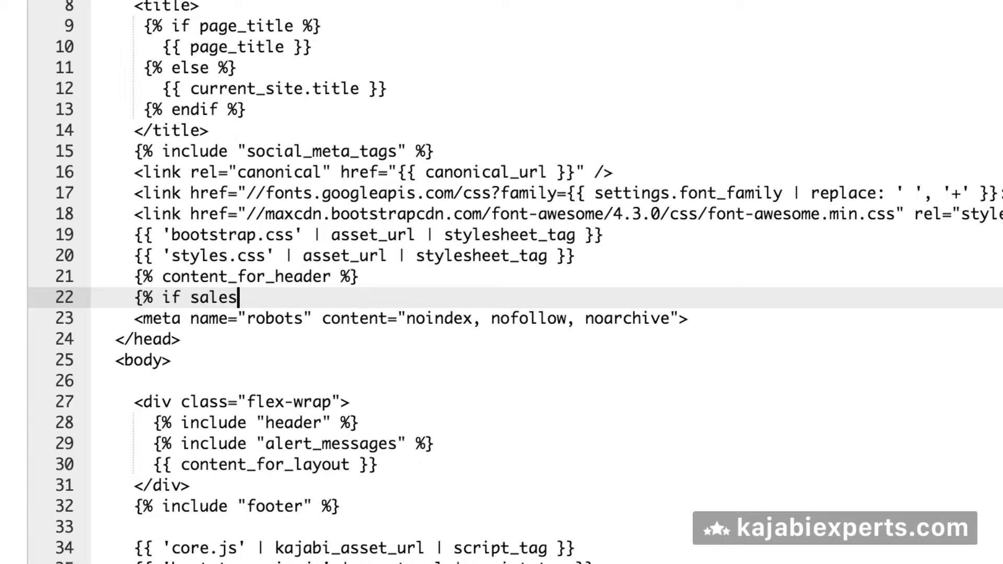
{"action": "type", "text": "_pages."}
{"action": "key", "text": "Left"}
{"action": "key", "text": "BackSpace"}
{"action": "key", "text": "Right"}
{"action": "type", "text": "id =="}
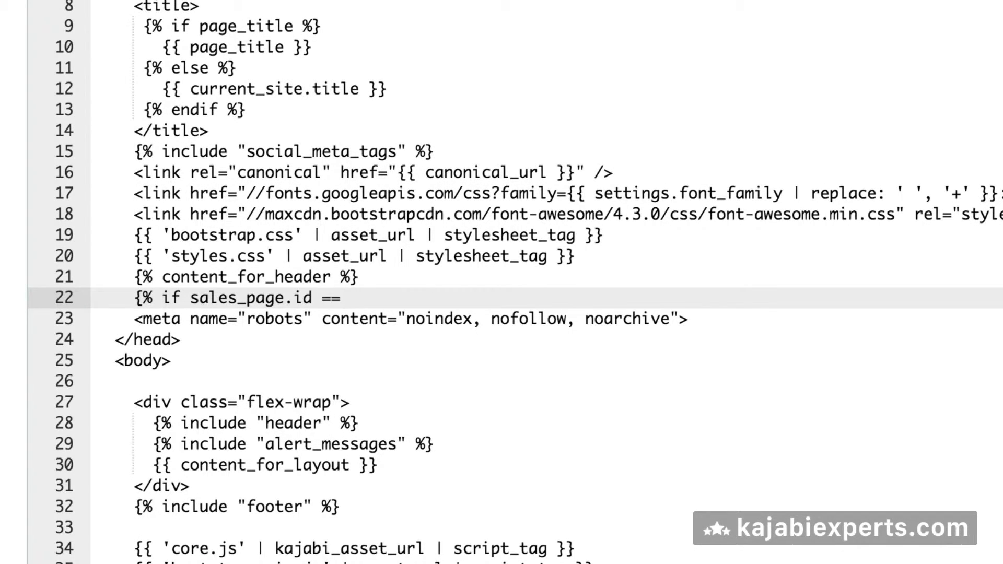
{"action": "key", "text": "Left"}
{"action": "key", "text": "Left"}
{"action": "key", "text": "Left"}
{"action": "key", "text": "Left"}
{"action": "key", "text": "Left"}
{"action": "key", "text": "Left"}
{"action": "key", "text": "Left"}
{"action": "key", "text": "Left"}
{"action": "key", "text": "Left"}
{"action": "key", "text": "Left"}
{"action": "key", "text": "Left"}
{"action": "key", "text": "Left"}
{"action": "key", "text": "Left"}
{"action": "key", "text": "Left"}
{"action": "key", "text": "Left"}
{"action": "key", "text": "Left"}
{"action": "type", "text": "sales_pa"}
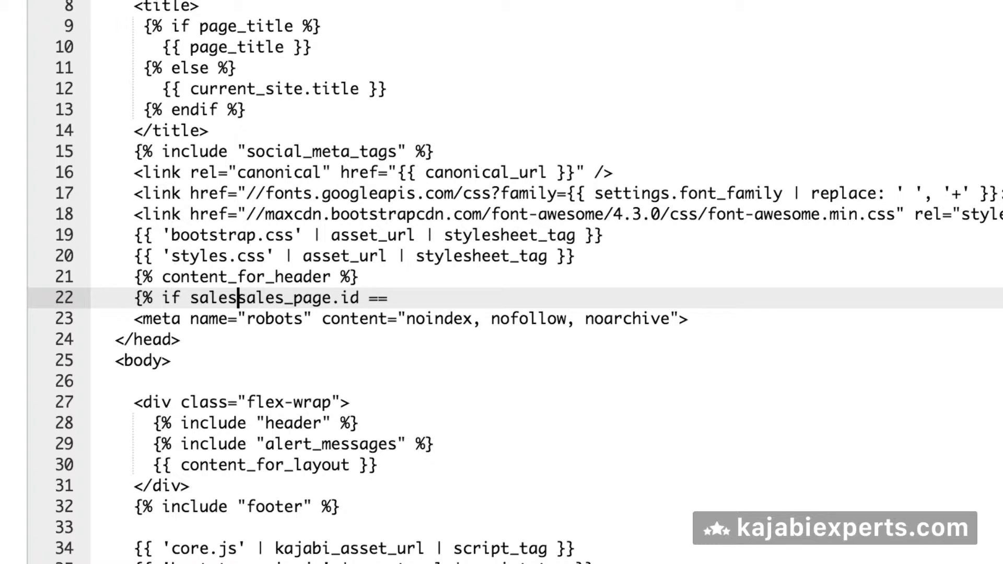
{"action": "type", "text": "ge and"}
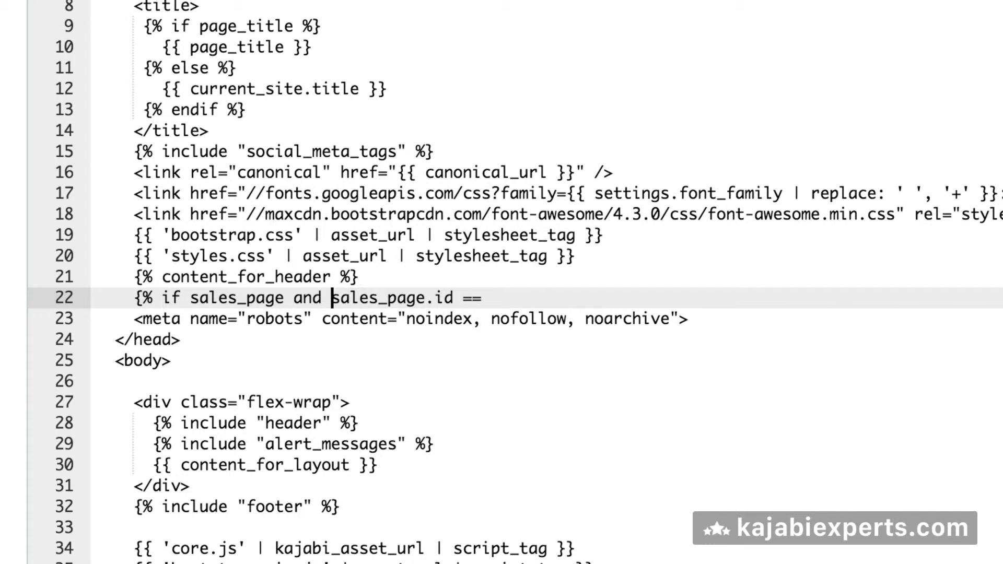
{"action": "left_click", "coordinate": [482, 298]}
{"action": "type", "text": "8911 %}"}
- Indent the robots meta tag under the condition and add an aligned empty line below it
{"action": "left_click", "coordinate": [134, 318]}
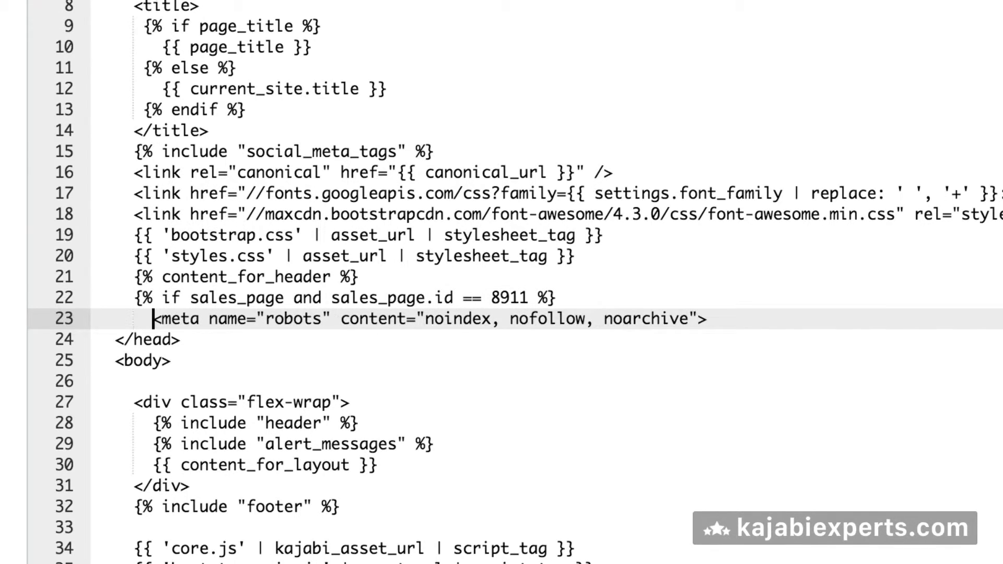
{"action": "key", "text": "Tab"}
{"action": "key", "text": "End"}
{"action": "key", "text": "Return"}
{"action": "key", "text": "BackSpace"}
{"action": "key", "text": "BackSpace"}
- Type {% endif %} below the meta tag, then select the word 'name' in the tag
{"action": "type", "text": "{% endif %}"}
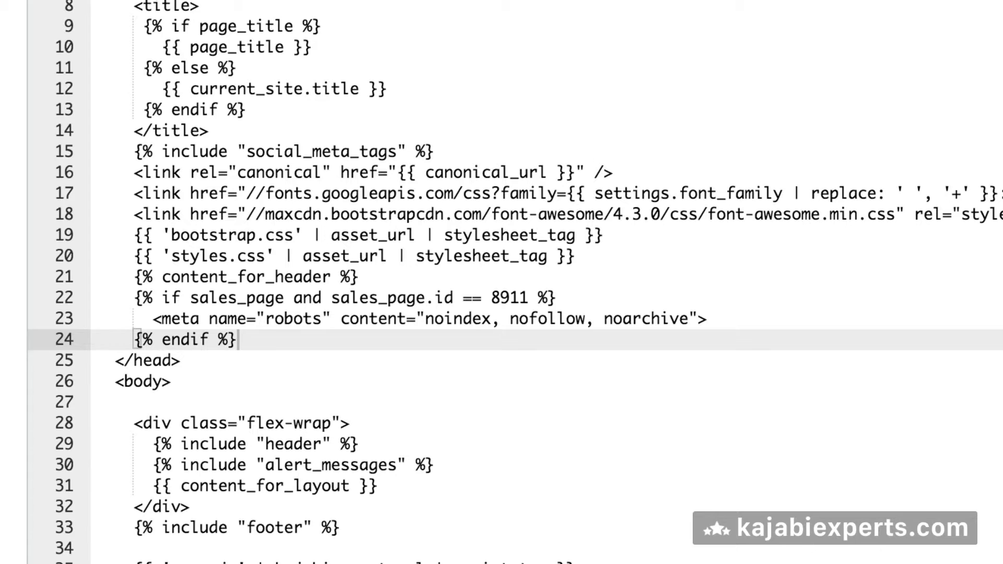
{"action": "double_click", "coordinate": [224, 320]}
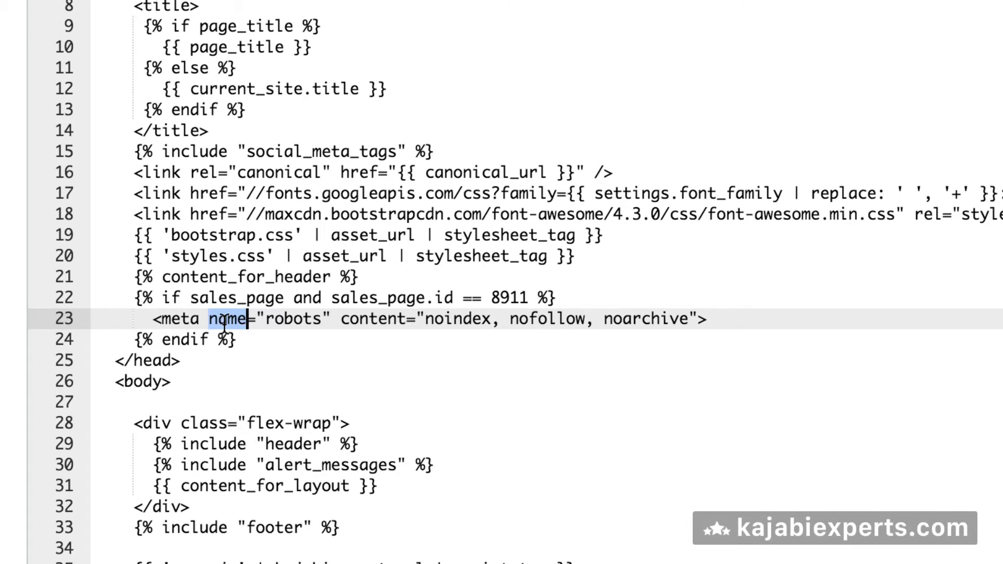